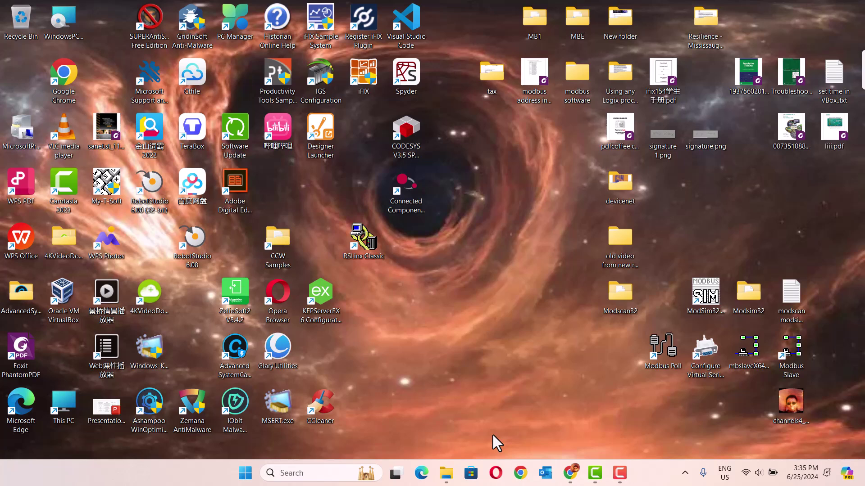
Restore Chrome to the InTouch HMI product page and scroll the free-trial page.
left_click(565, 476)
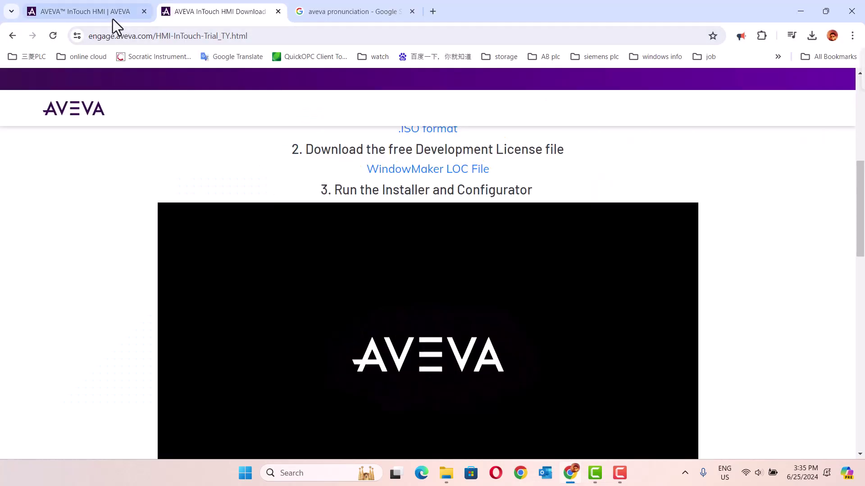
left_click(112, 18)
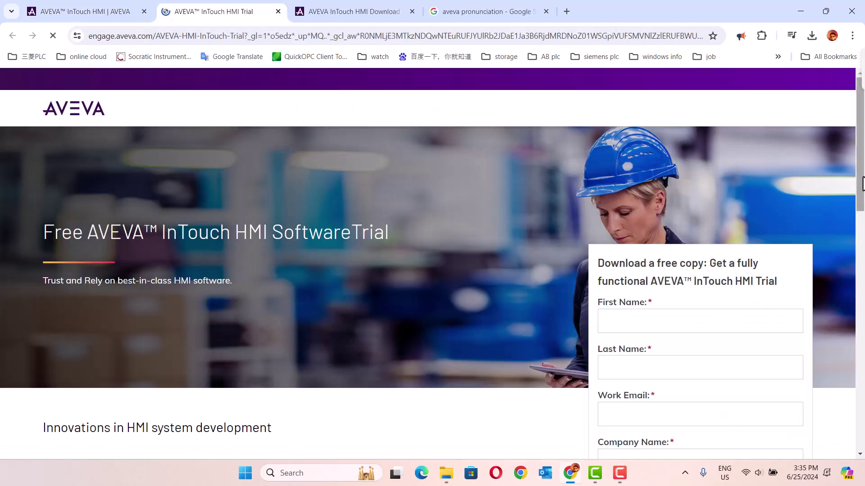
left_click_drag(862, 184, 858, 216)
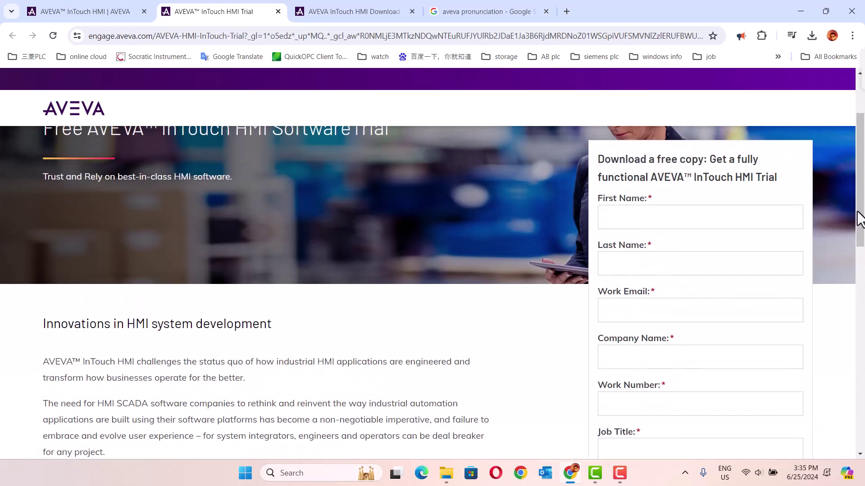
Close the sign-up tab, scroll up to the download steps, and cancel saving another SP2023R2 ISO copy.
left_click(278, 11)
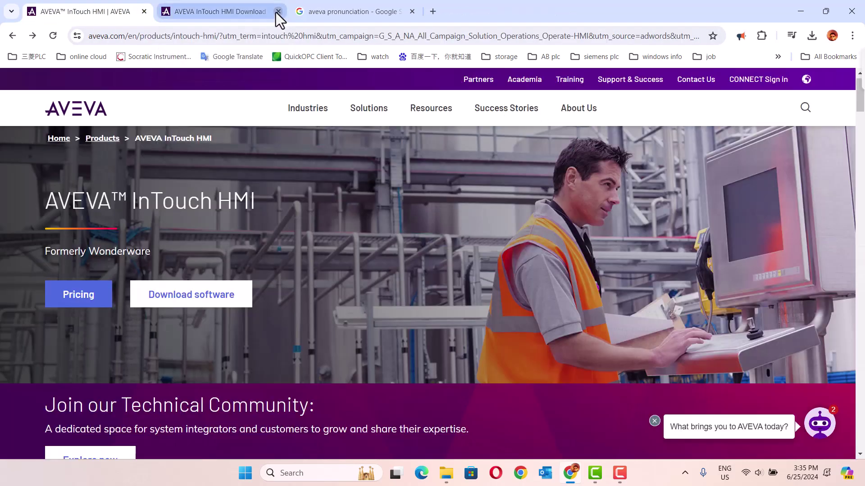
left_click(240, 12)
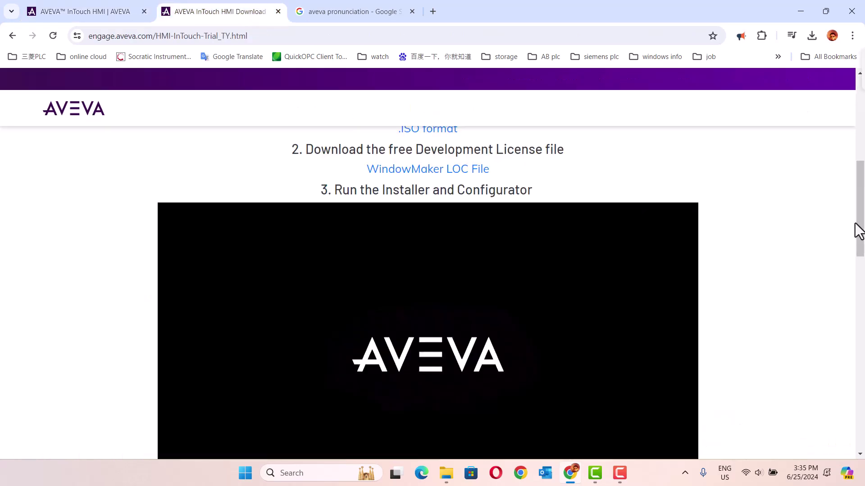
left_click_drag(860, 189, 860, 139)
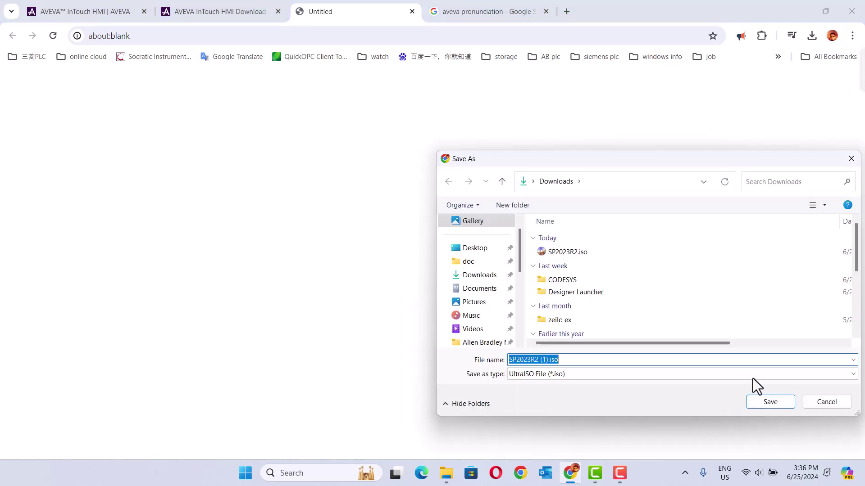
left_click(845, 403)
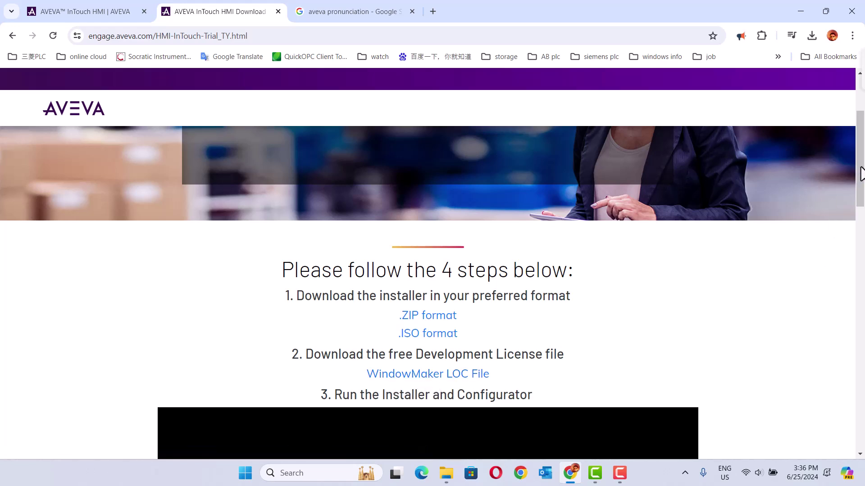
Scroll through download steps 3 and 4 and the footer, then minimize Chrome.
left_click_drag(861, 173, 862, 319)
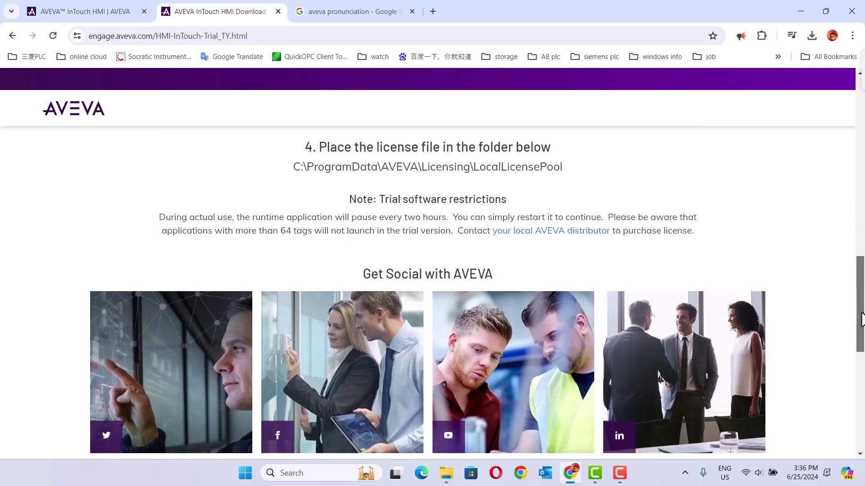
left_click_drag(862, 320, 862, 320)
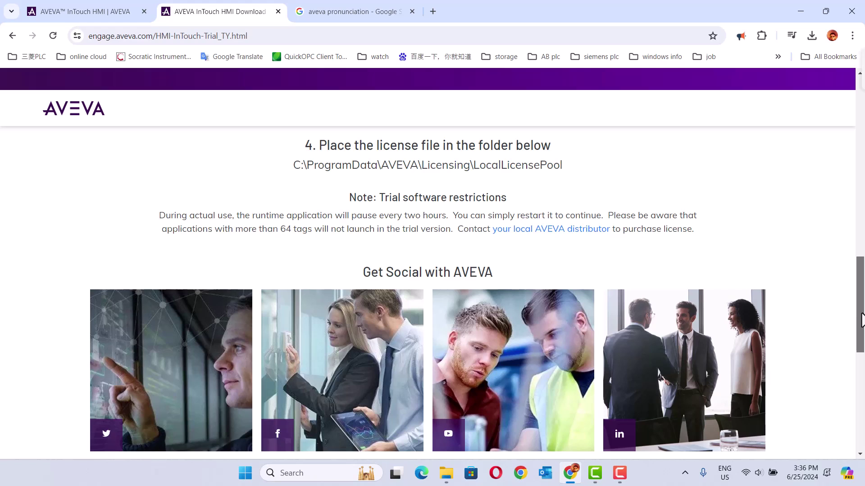
left_click_drag(861, 321, 861, 321)
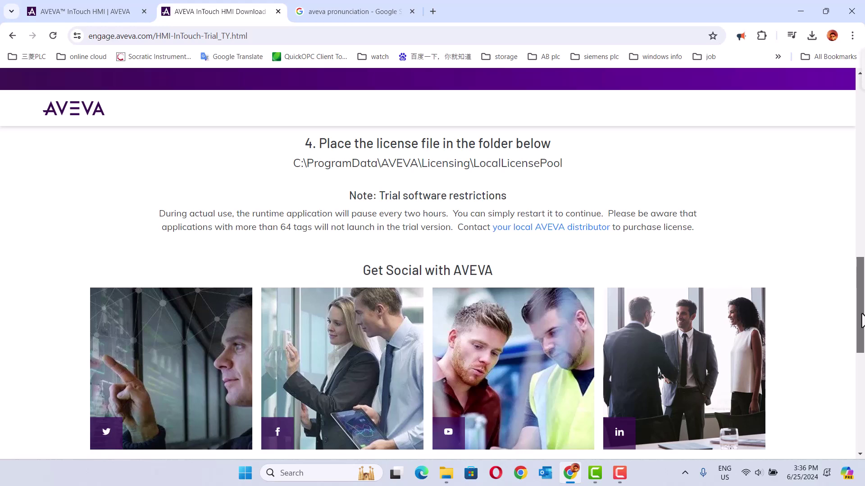
left_click_drag(861, 321, 857, 380)
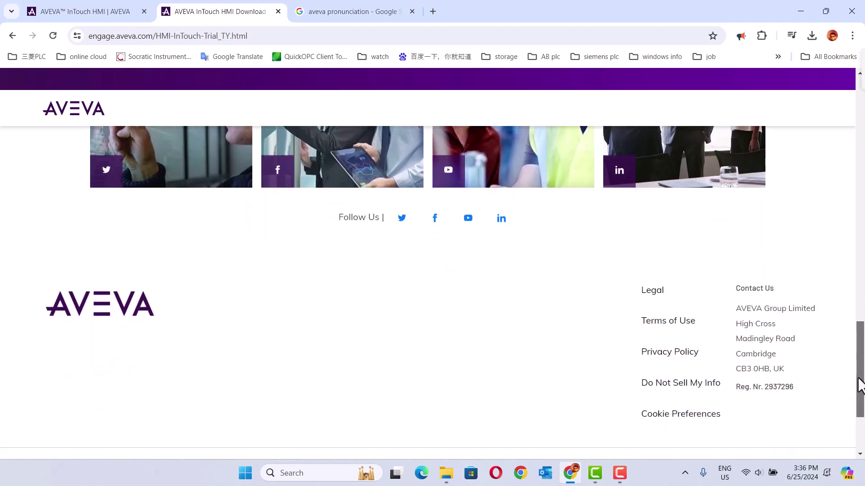
left_click(800, 13)
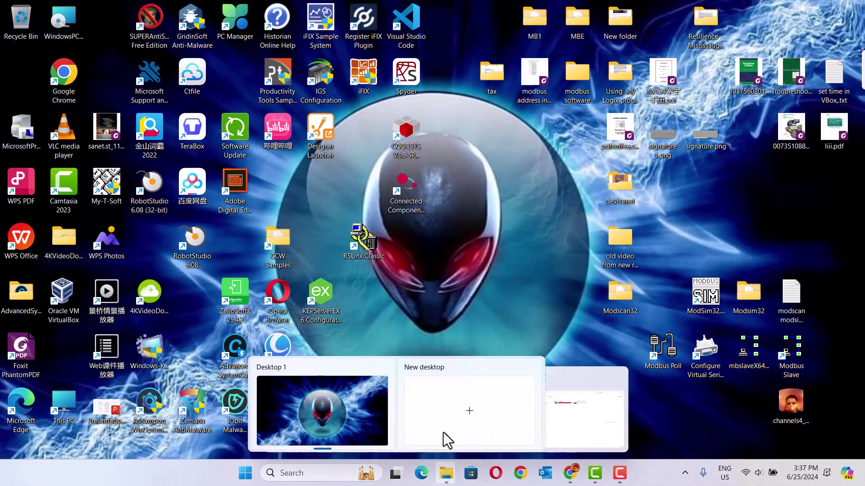
On a new virtual desktop, open This PC and bring up the Downloads Explorer window with SP2023R2.iso.
left_click(443, 431)
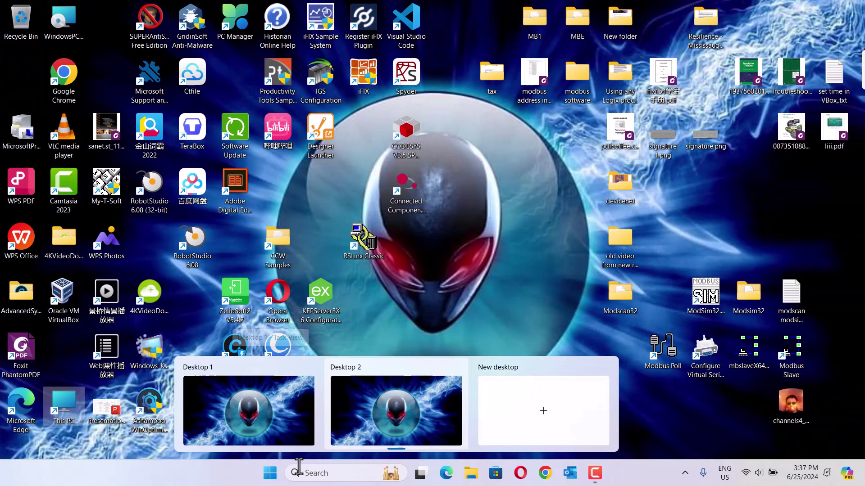
double_click(66, 406)
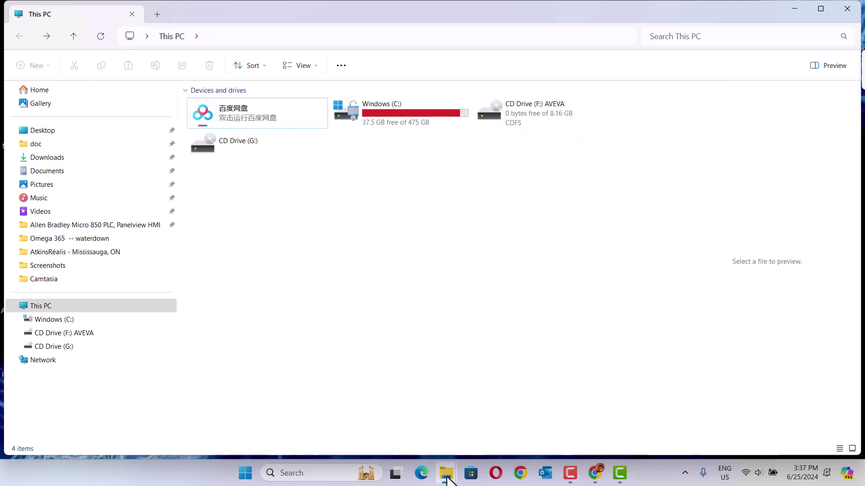
mouse_move(448, 480)
left_click(317, 432)
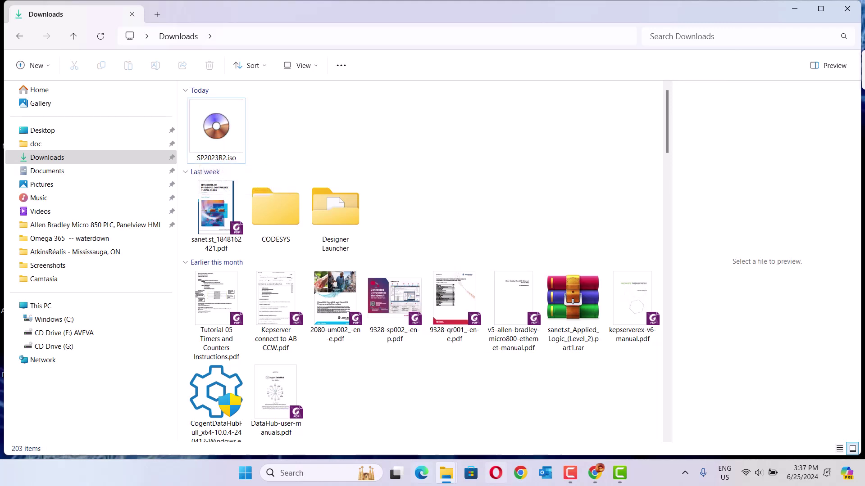
left_click(446, 473)
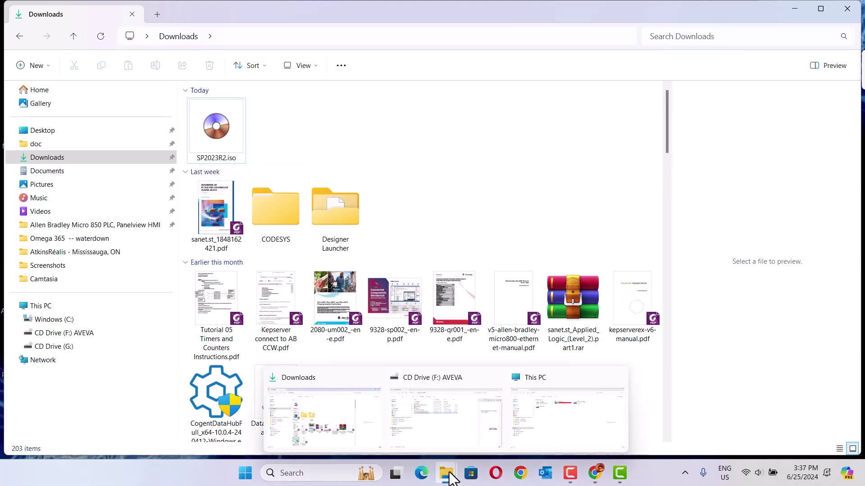
left_click(572, 401)
Open the mounted CD Drive (F:) AVEVA and run Setup.exe.
double_click(521, 109)
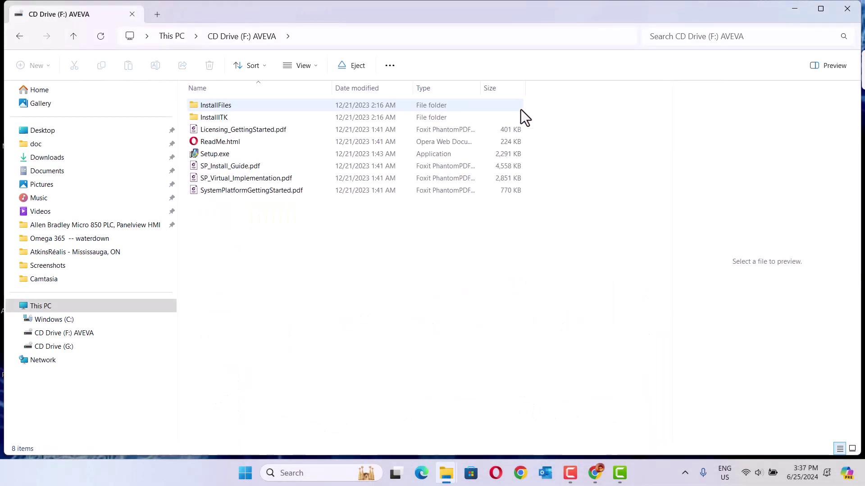
left_click(221, 156)
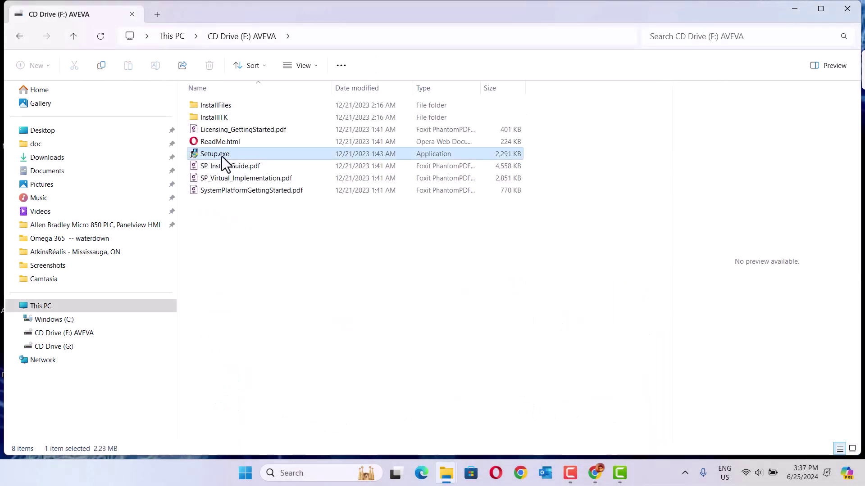
double_click(221, 155)
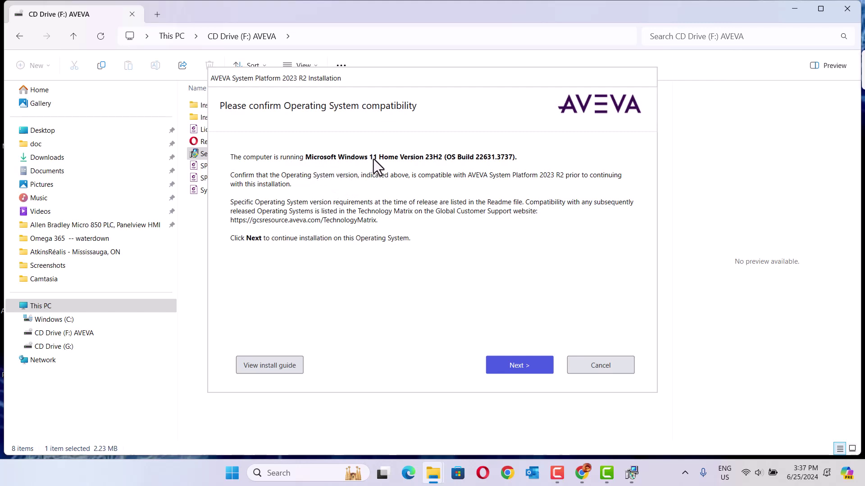
Accept the OS compatibility page and continue with Product Based Selection.
left_click(524, 367)
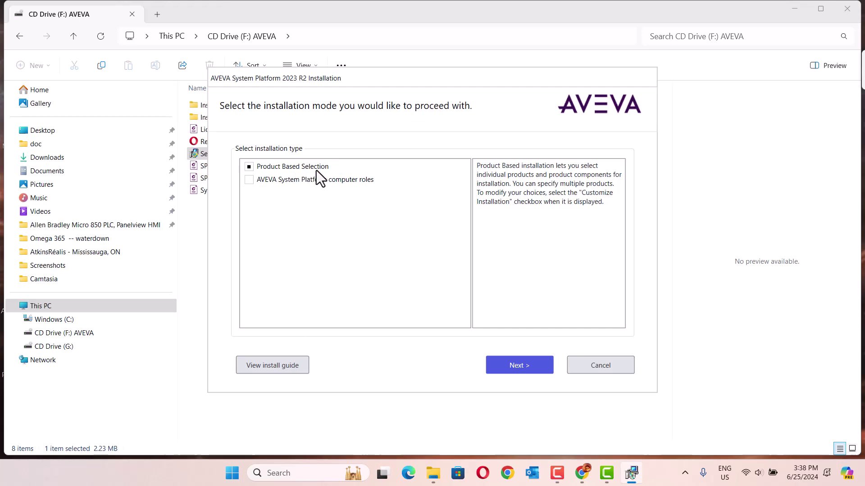
left_click(514, 365)
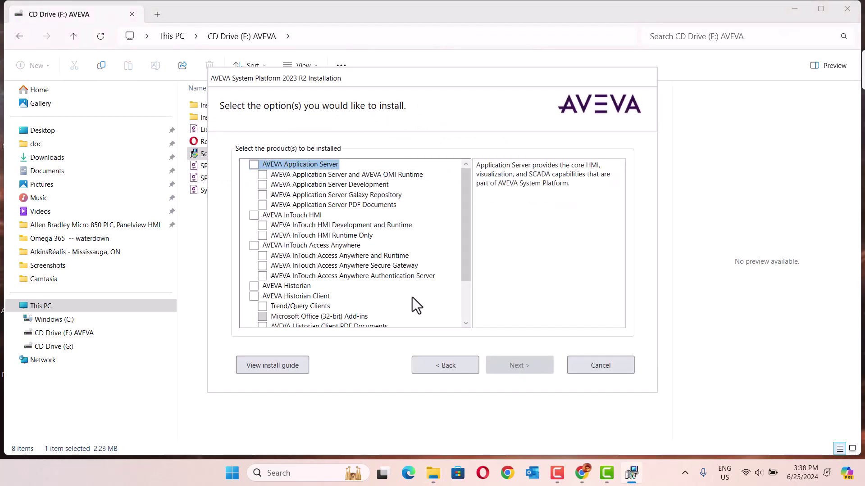
Check AVEVA InTouch HMI with both components and the Application Server Galaxy Repository.
left_click(253, 215)
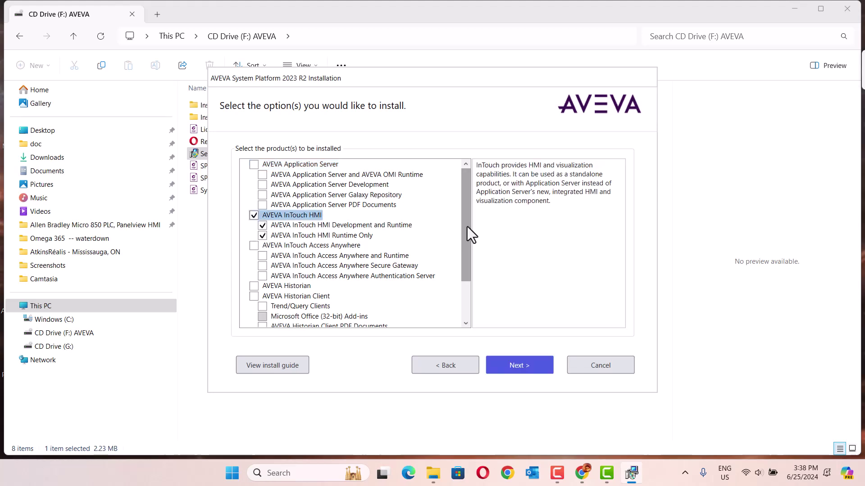
left_click_drag(463, 224, 463, 225)
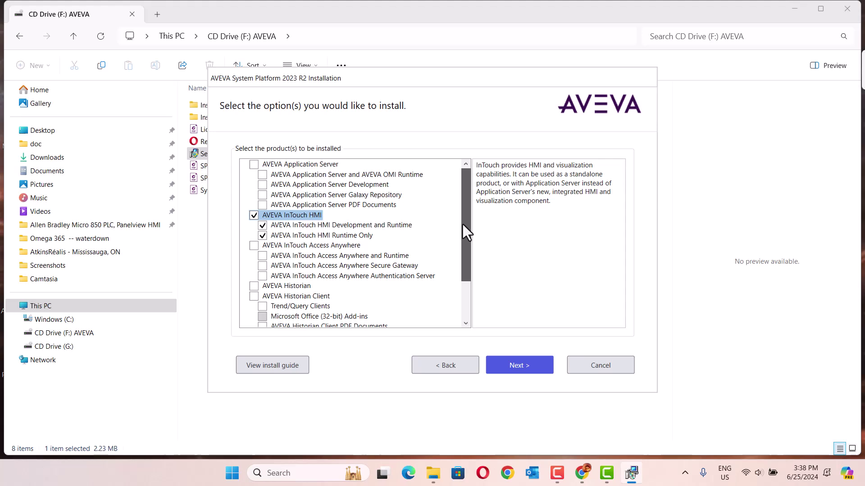
left_click_drag(462, 225, 462, 224)
left_click(261, 198)
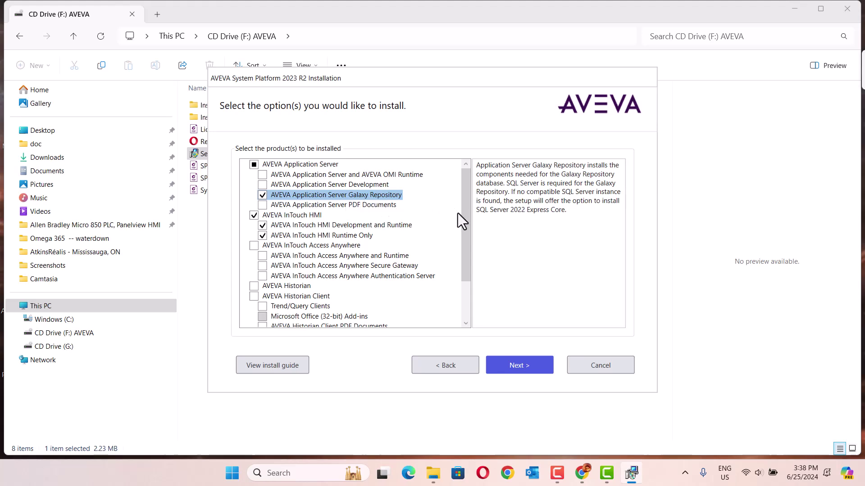
left_click_drag(469, 228, 463, 255)
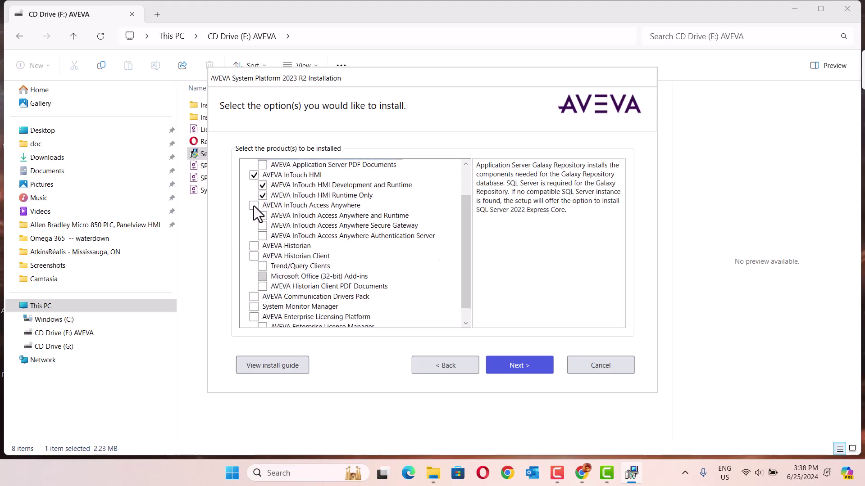
left_click(305, 215)
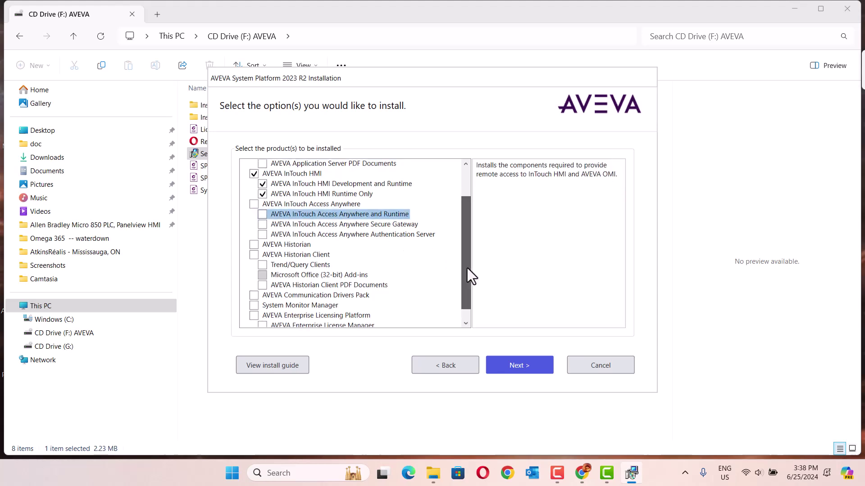
left_click_drag(466, 269, 463, 283)
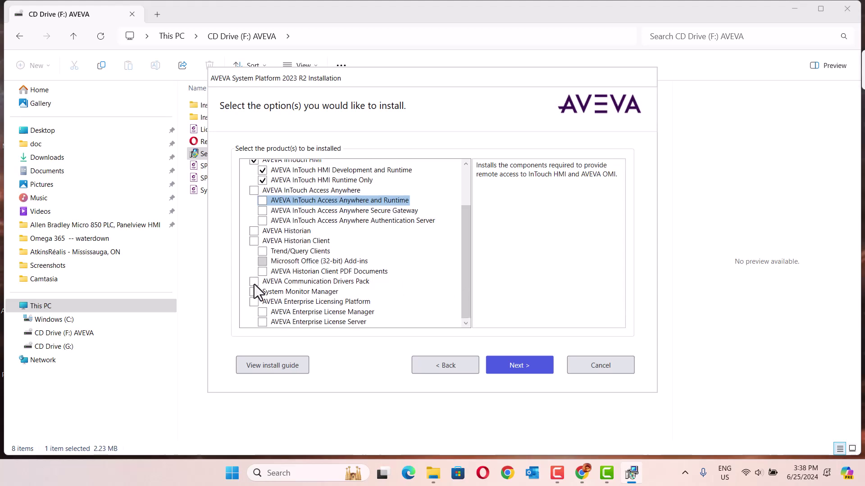
Check Communication Drivers Pack and Enterprise Licensing Platform, then review the component descriptions.
left_click(284, 279)
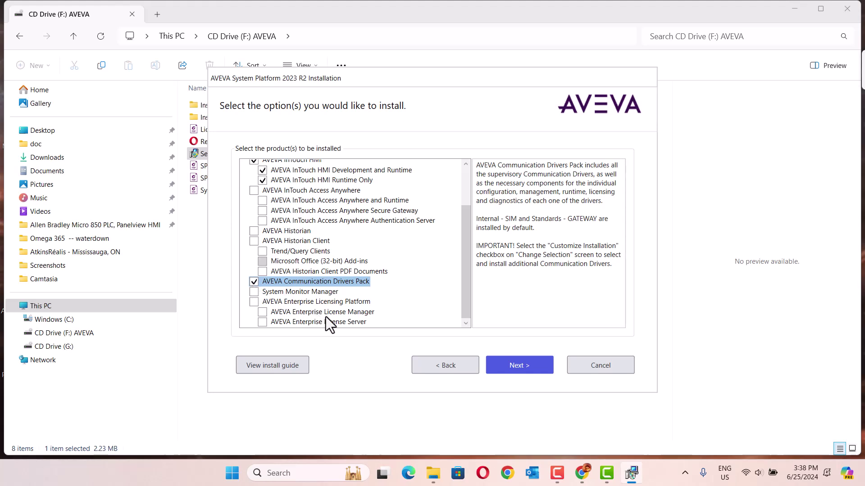
left_click(254, 301)
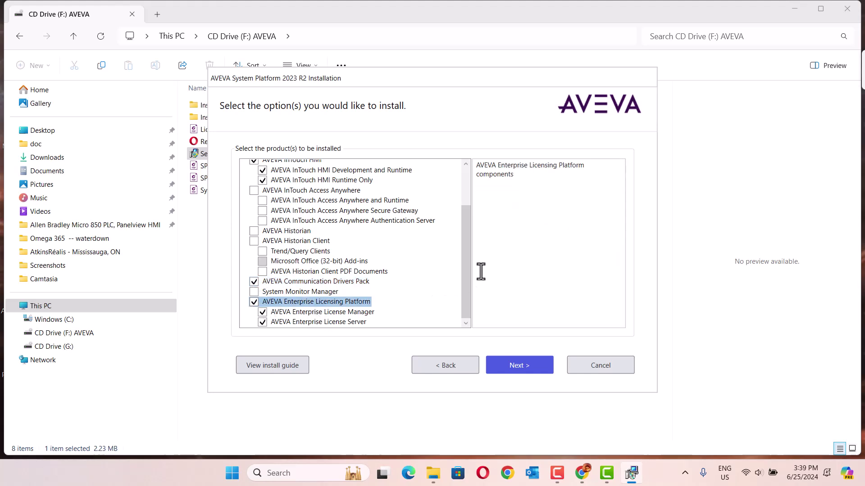
left_click(318, 292)
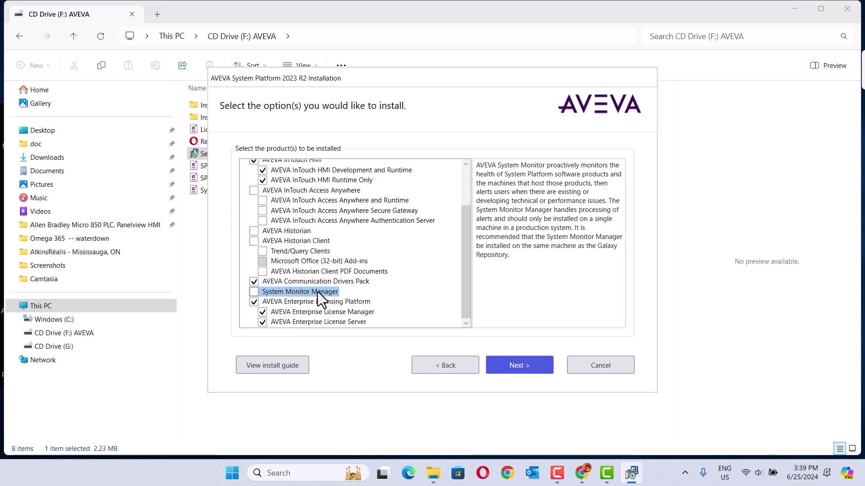
left_click_drag(468, 247, 466, 193)
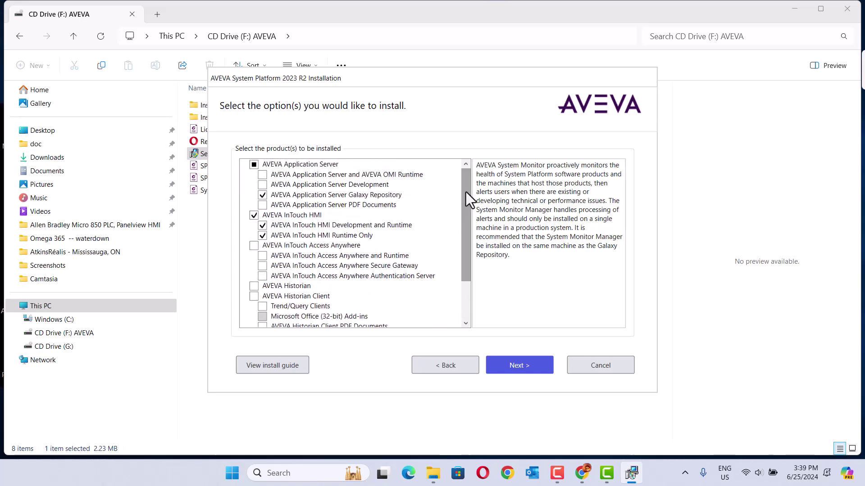
left_click(374, 195)
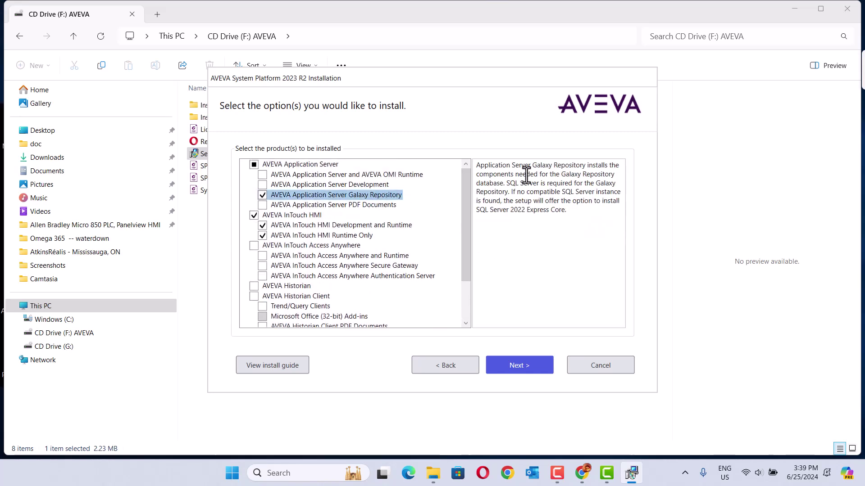